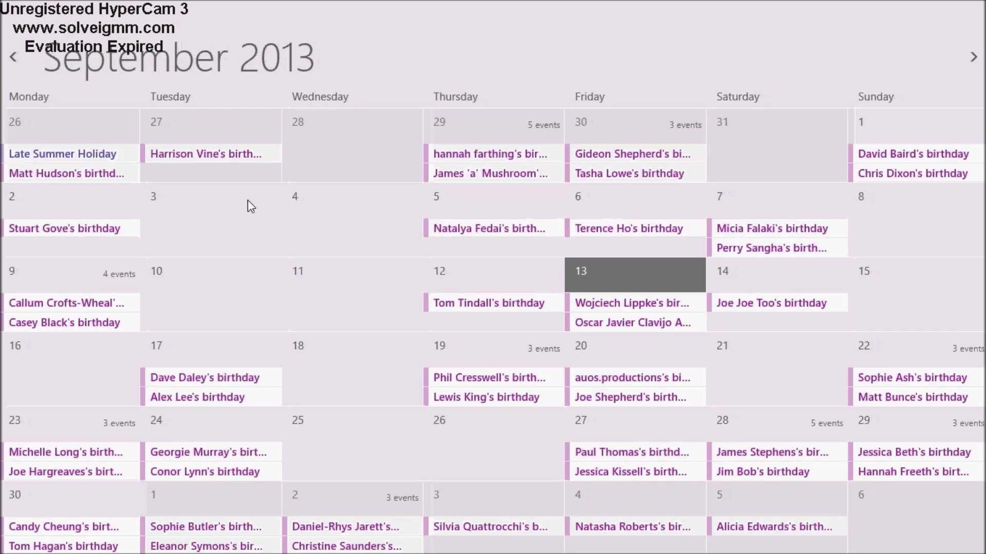
Page Windows 8 Calendar to November 2013 and back to September, then switch to Chrome
{"action": "left_click", "coordinate": [979, 56]}
{"action": "left_click", "coordinate": [979, 57]}
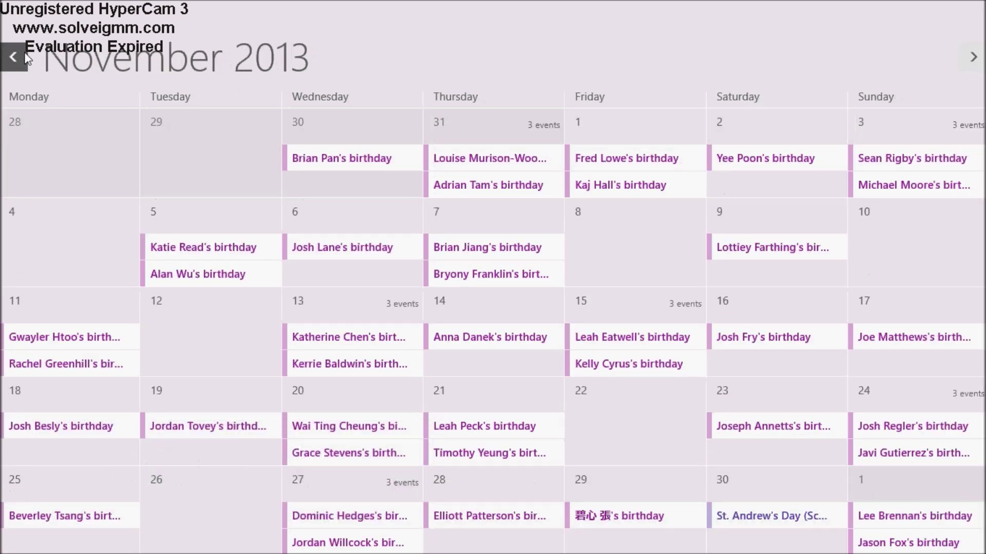
{"action": "left_click", "coordinate": [26, 57]}
{"action": "left_click", "coordinate": [26, 58]}
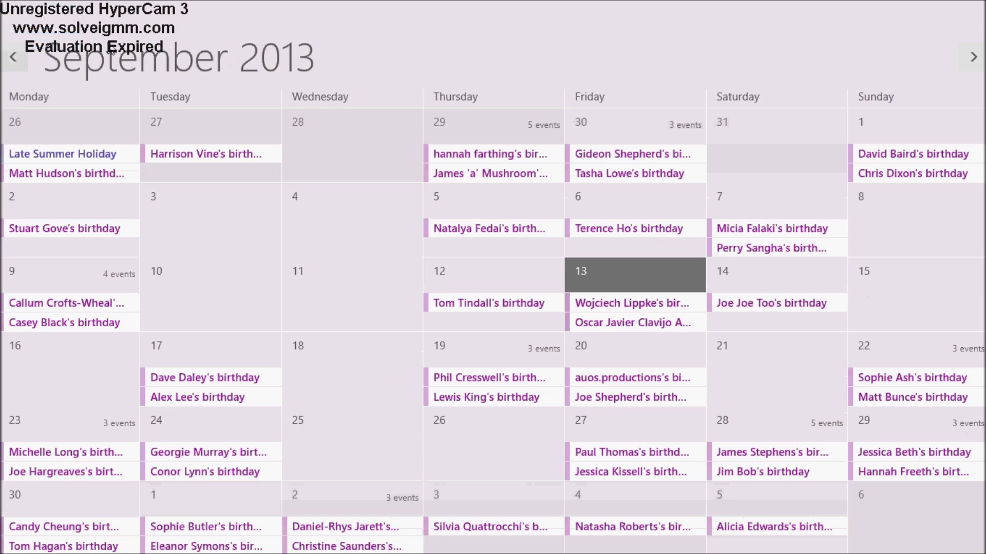
{"action": "mouse_move", "coordinate": [2, 7]}
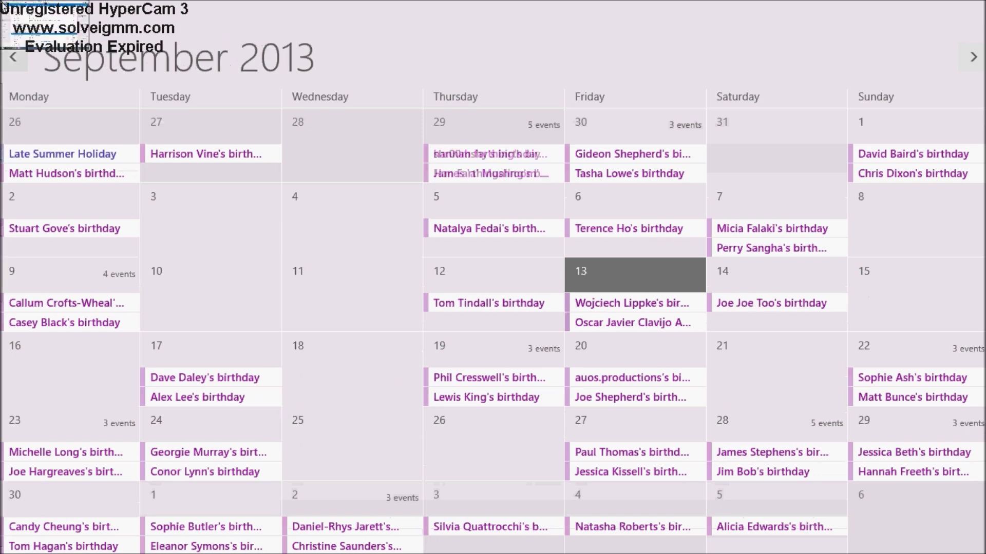
{"action": "left_click", "coordinate": [15, 25]}
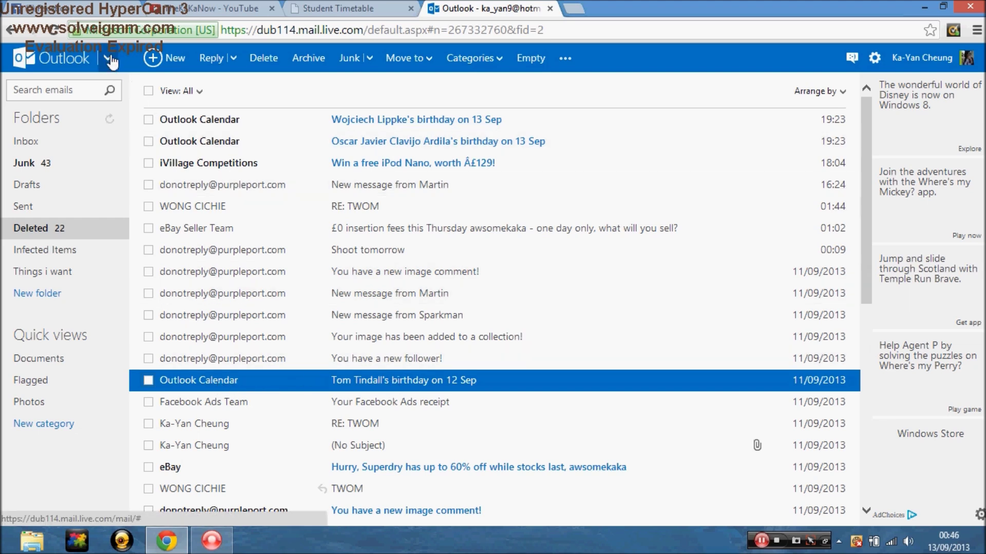
Switch Outlook.com from mail to the Calendar's September 2013 month view
{"action": "left_click", "coordinate": [110, 59]}
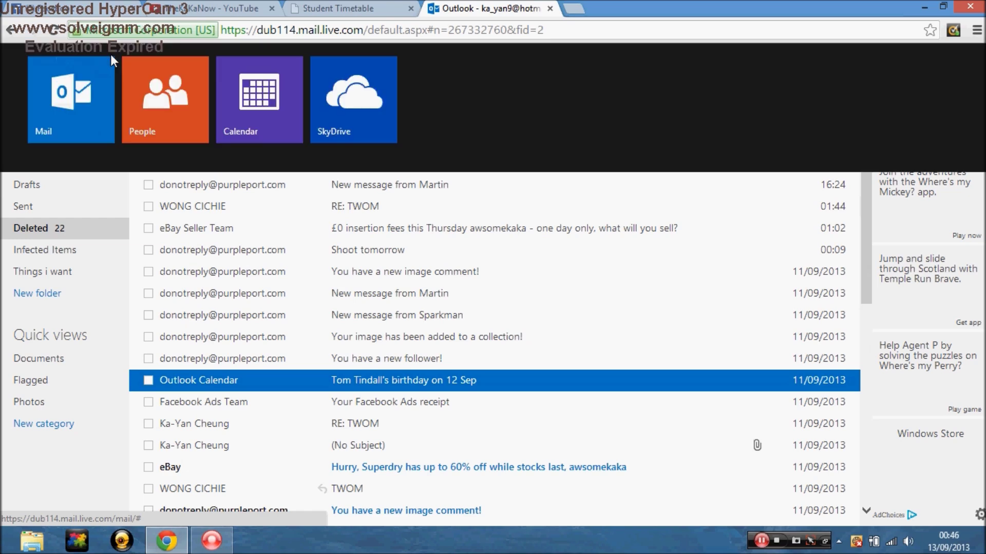
{"action": "left_click", "coordinate": [241, 119]}
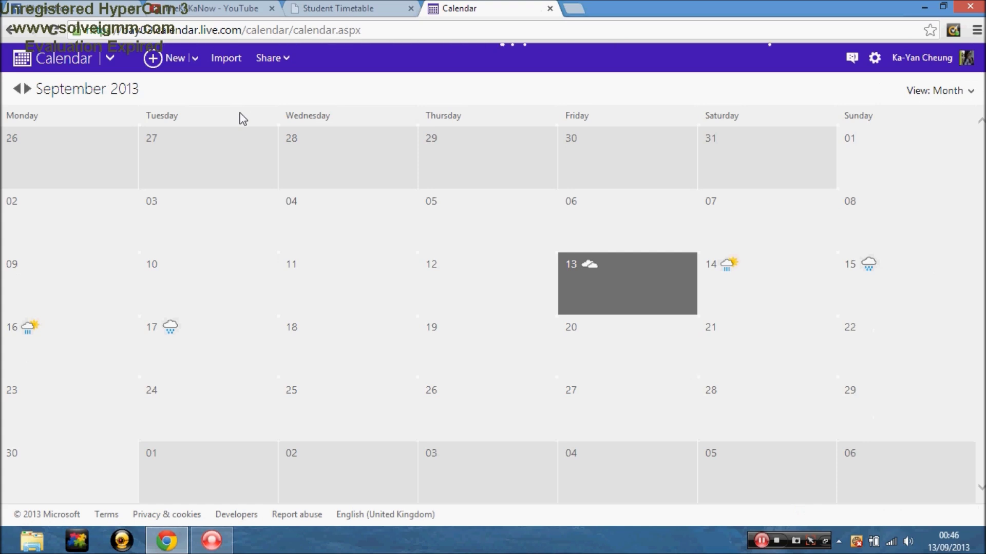
Dismiss the New menu without creating anything, then open the gear menu's calendar filters
{"action": "left_click", "coordinate": [194, 59]}
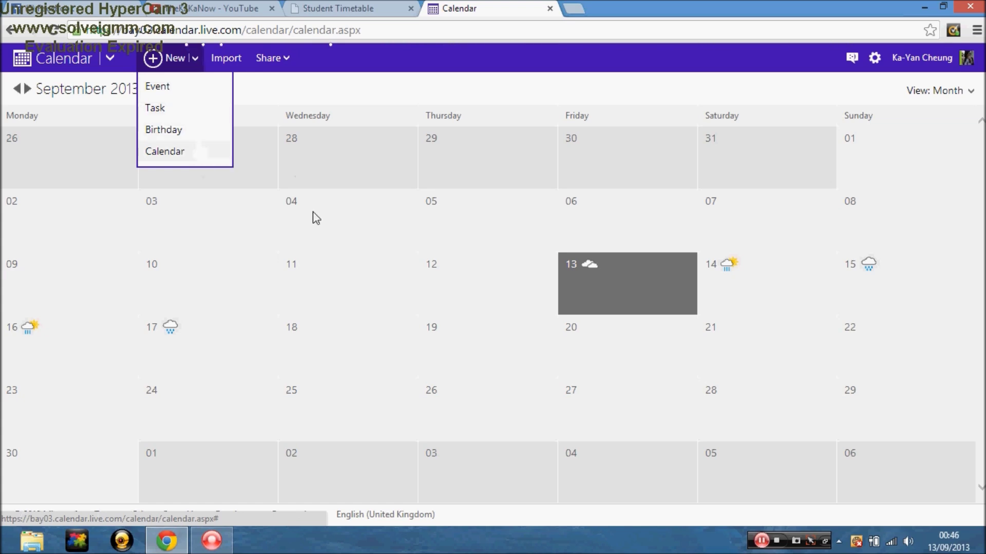
{"action": "left_click", "coordinate": [507, 104]}
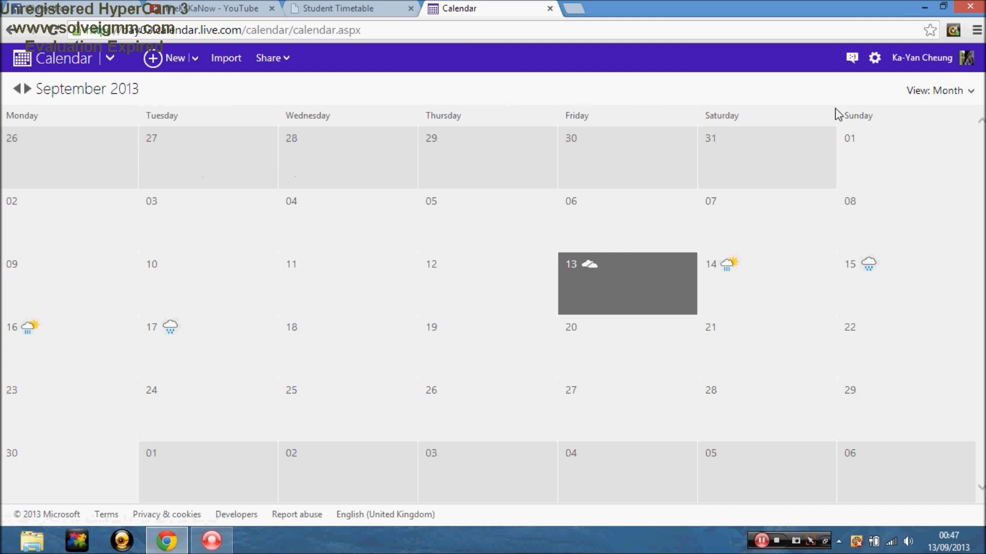
{"action": "left_click", "coordinate": [875, 59]}
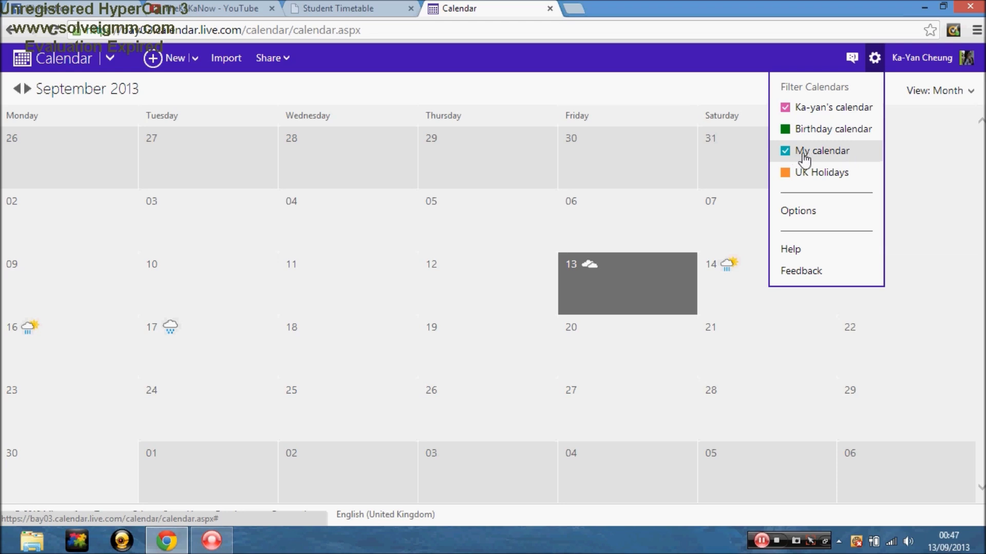
Hide Birthday calendar and show UK Holidays, leaving only Late Summer Holiday, then open Options
{"action": "left_click", "coordinate": [785, 136]}
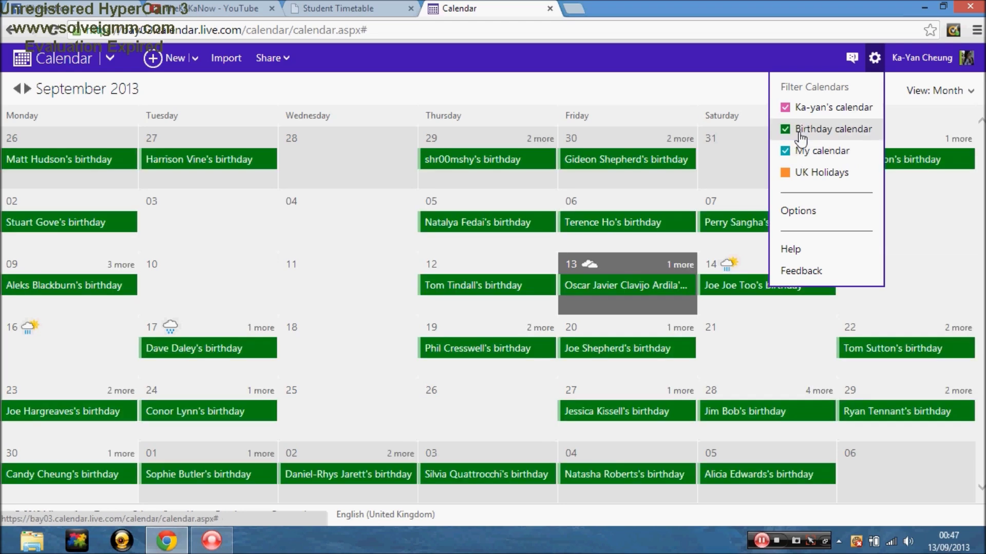
{"action": "left_click", "coordinate": [791, 178]}
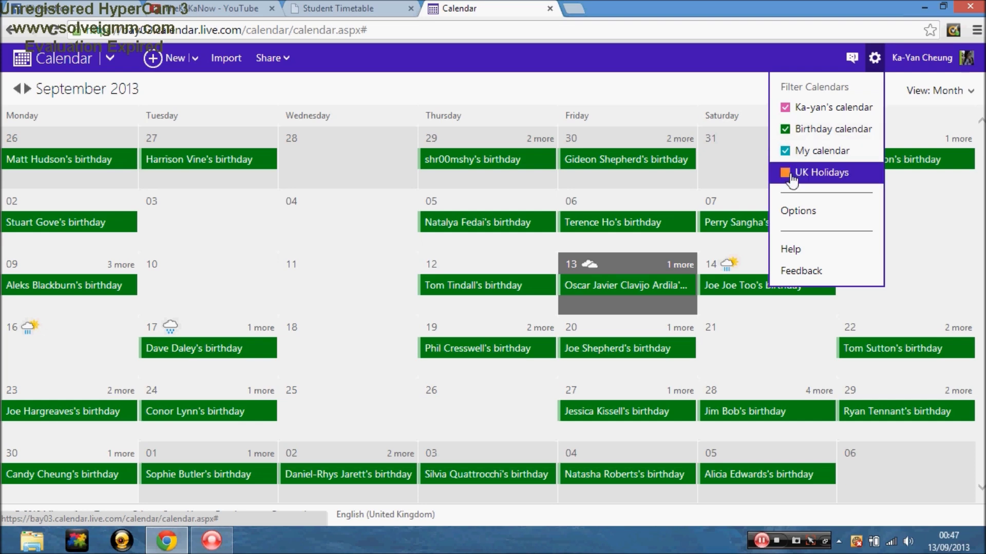
{"action": "left_click", "coordinate": [788, 135]}
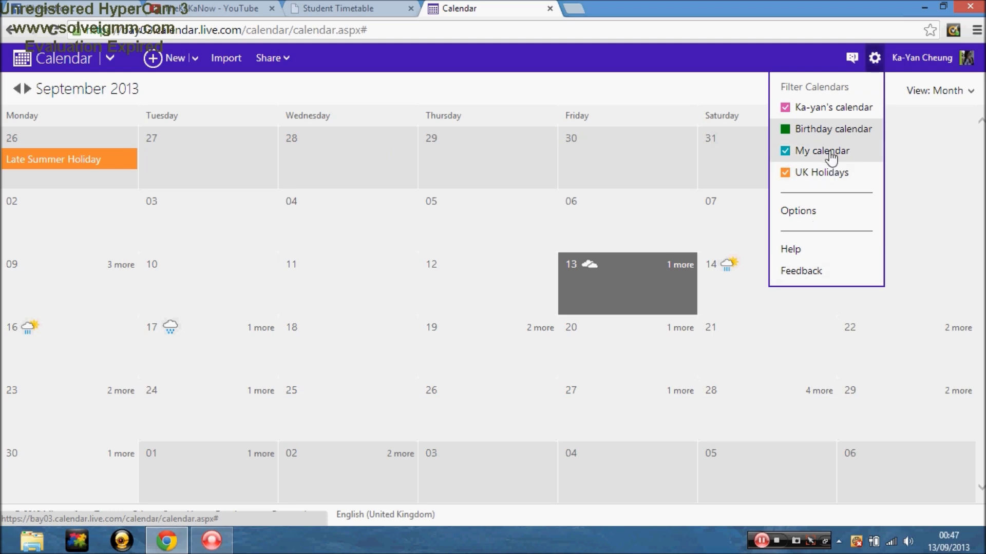
{"action": "left_click", "coordinate": [818, 222]}
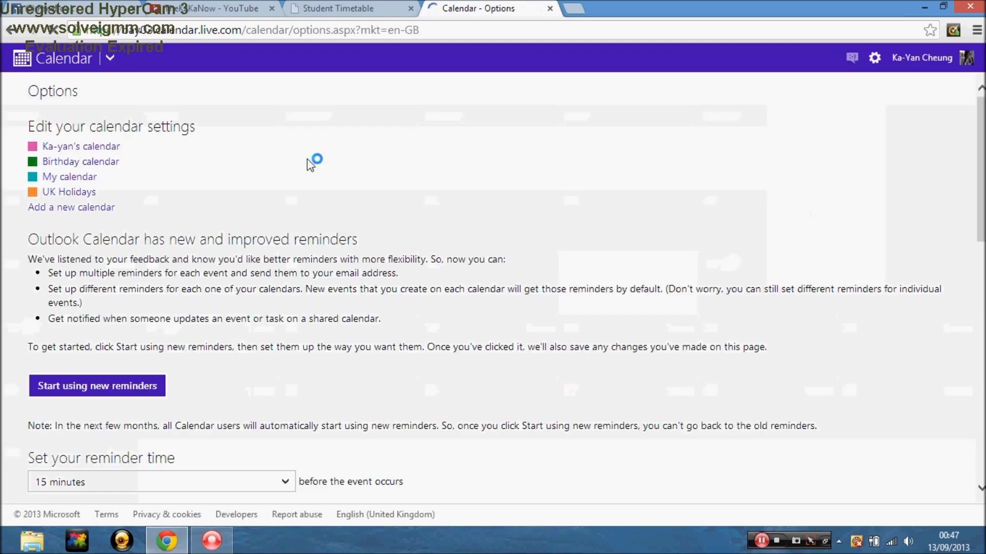
Open the Birthday calendar link under Edit your calendar settings
{"action": "left_click", "coordinate": [111, 162]}
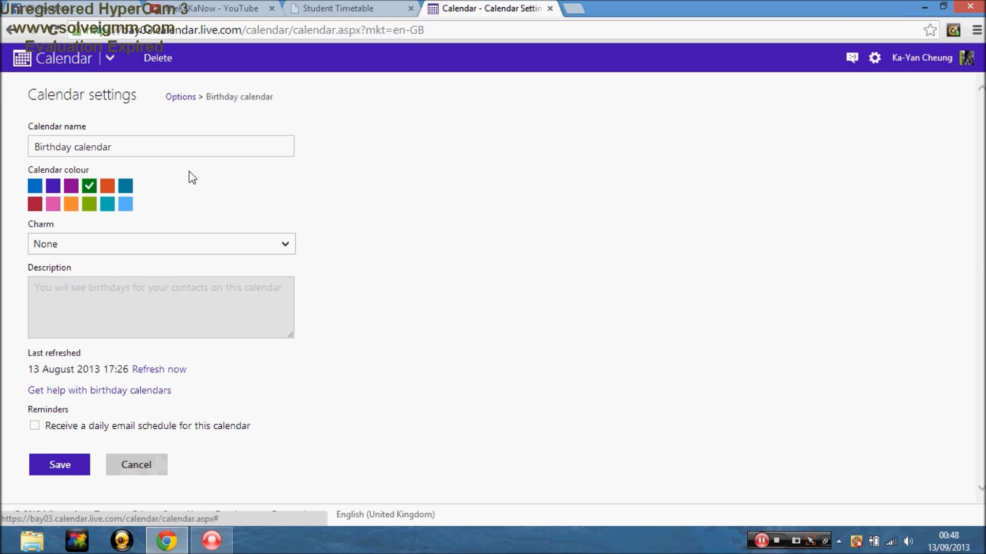
{"action": "left_click", "coordinate": [277, 246]}
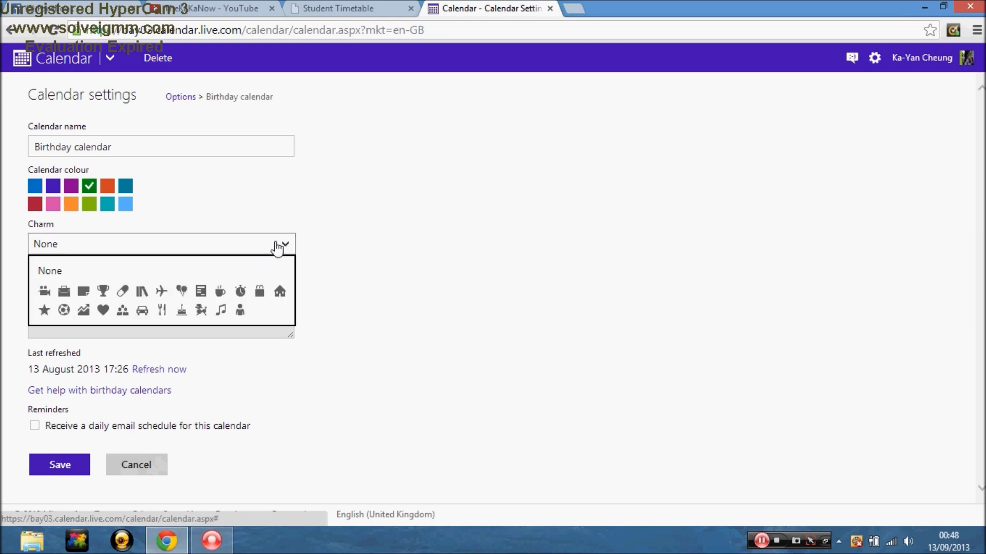
{"action": "left_click", "coordinate": [348, 251]}
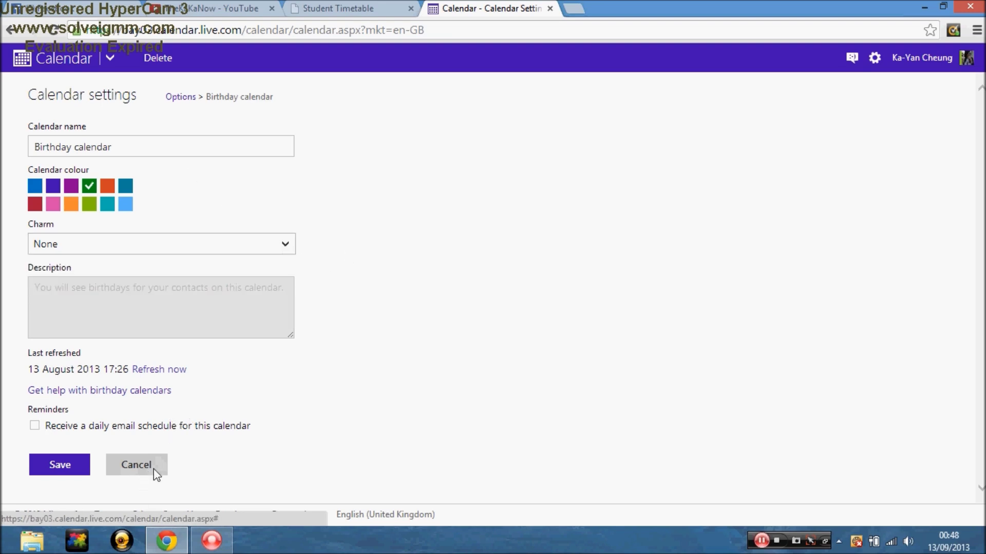
{"action": "left_click", "coordinate": [184, 99]}
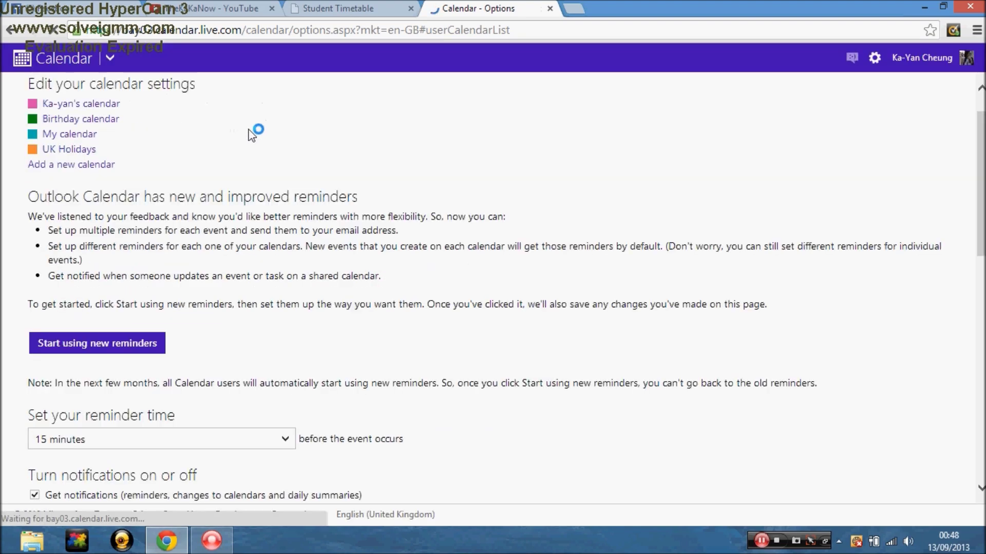
{"action": "left_click", "coordinate": [117, 104]}
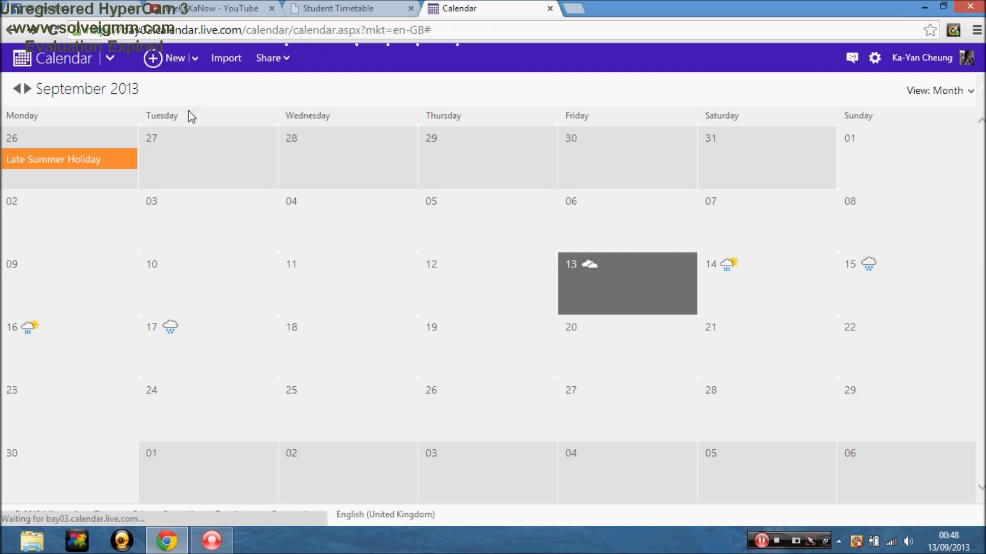
{"action": "left_click", "coordinate": [874, 58]}
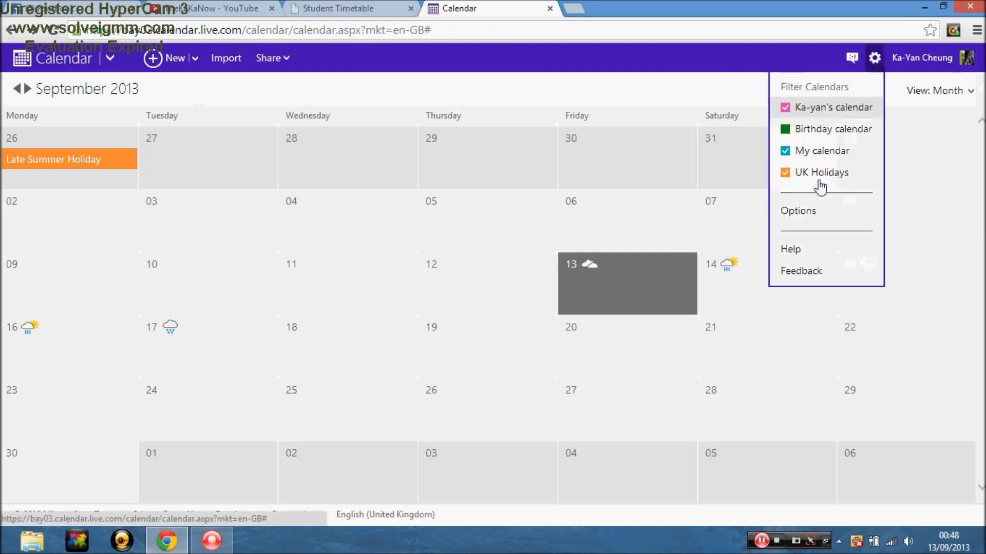
{"action": "left_click", "coordinate": [818, 221]}
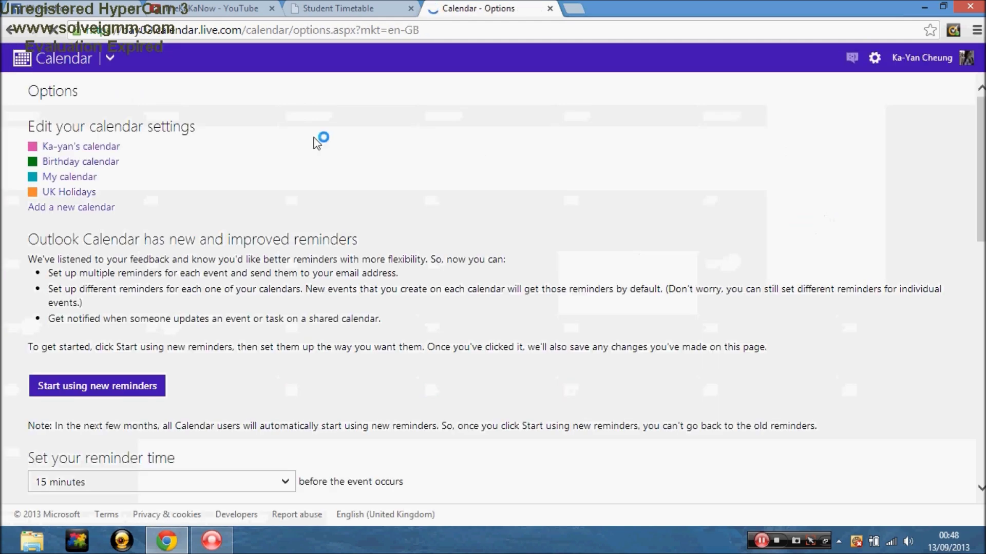
{"action": "left_click", "coordinate": [111, 163]}
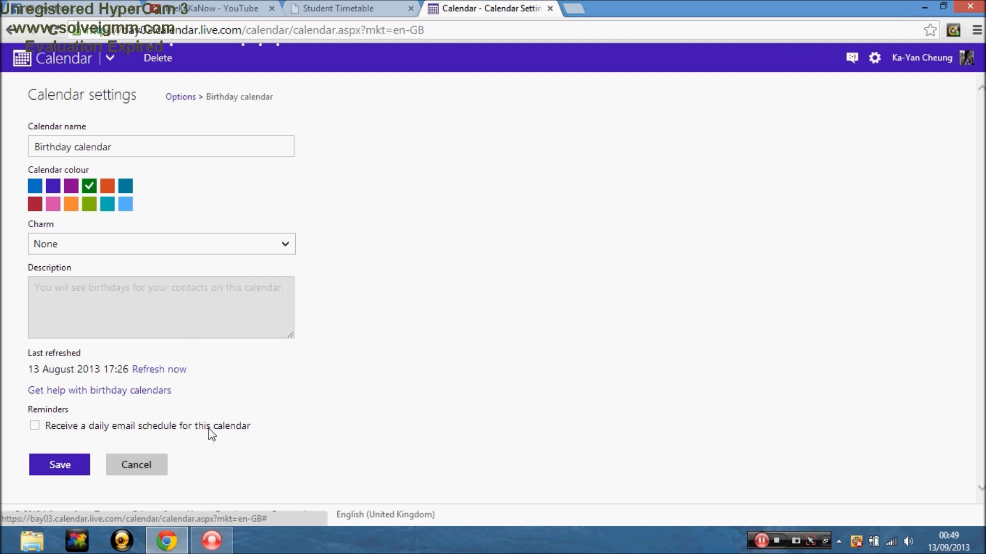
Delete the Birthday calendar, confirm it, and recheck the remaining calendars in the filter list
{"action": "left_click", "coordinate": [161, 63]}
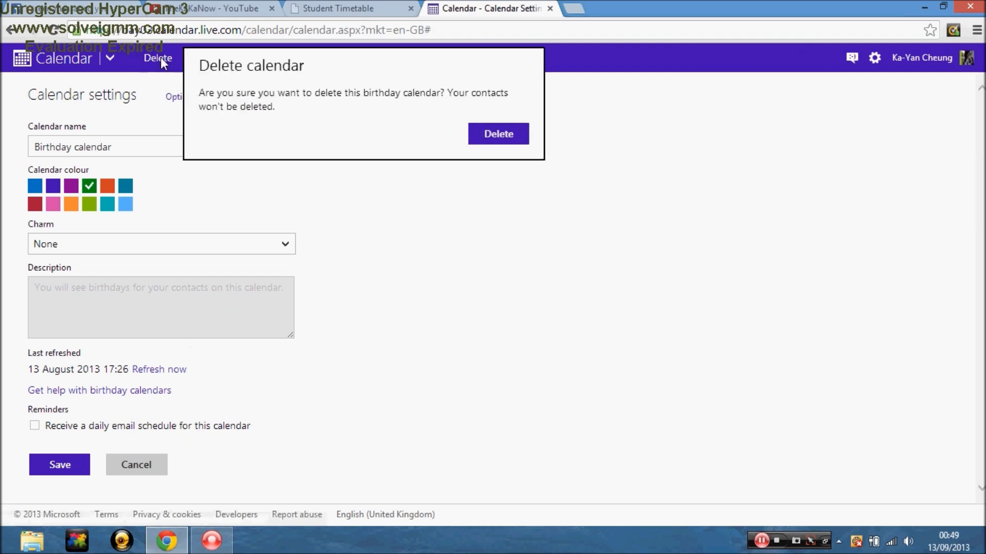
{"action": "left_click", "coordinate": [493, 138]}
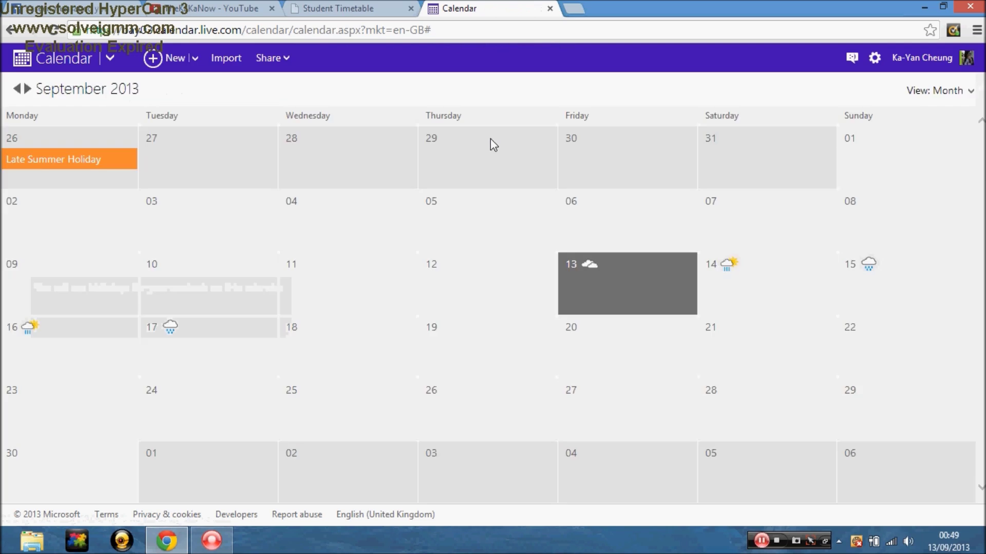
{"action": "left_click", "coordinate": [875, 59]}
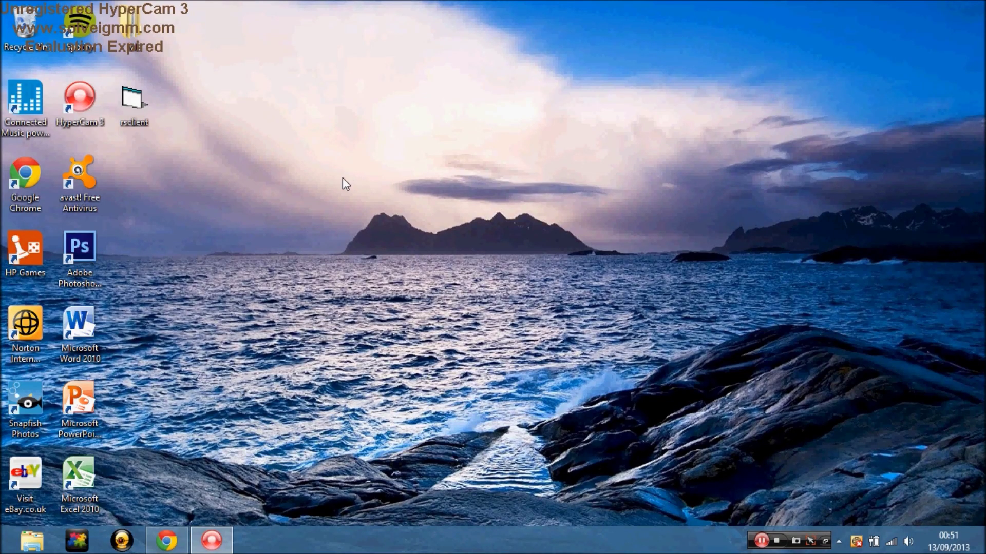
Open the Windows 8 Calendar app from Start and page ahead to December 2013
{"action": "key", "text": "super"}
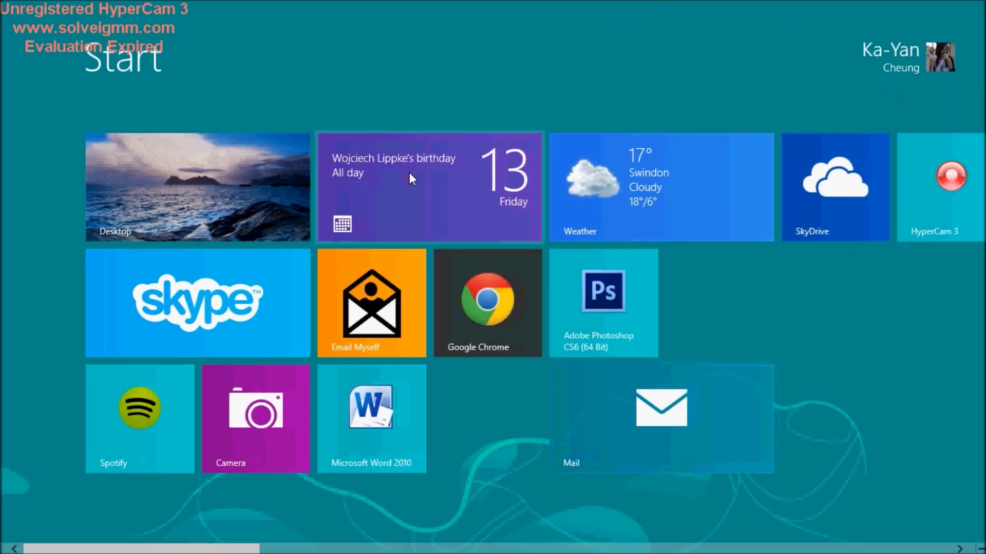
{"action": "left_click", "coordinate": [439, 166]}
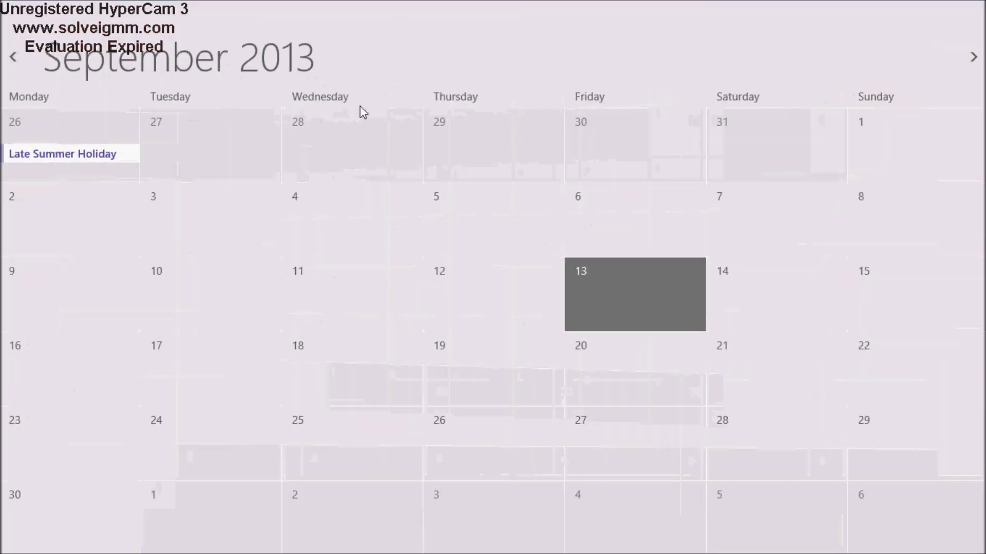
{"action": "left_click", "coordinate": [973, 57]}
{"action": "left_click", "coordinate": [973, 57]}
{"action": "left_click", "coordinate": [973, 57]}
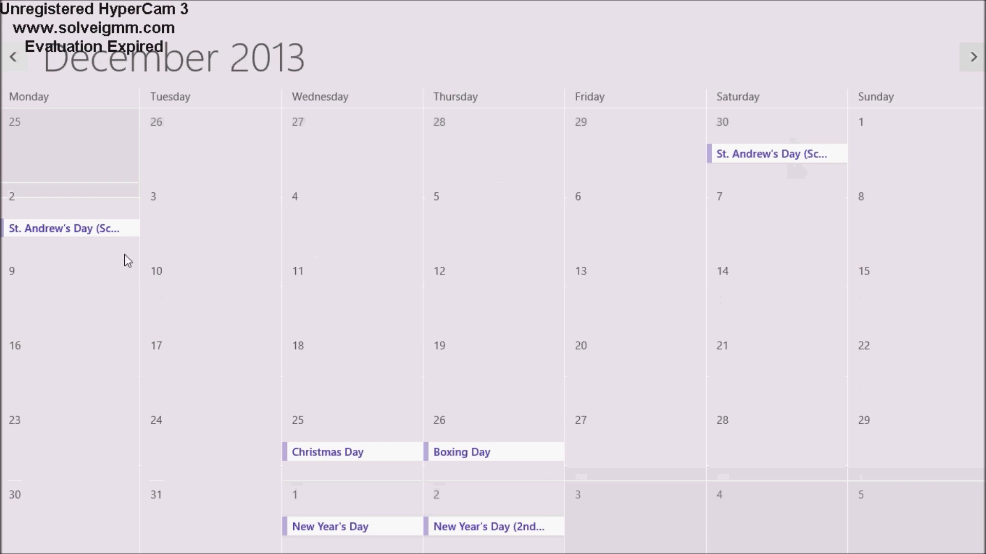
Page back to June 2013 and forward to September, confirming no birthdays appear
{"action": "left_click", "coordinate": [12, 71]}
{"action": "left_click", "coordinate": [12, 71]}
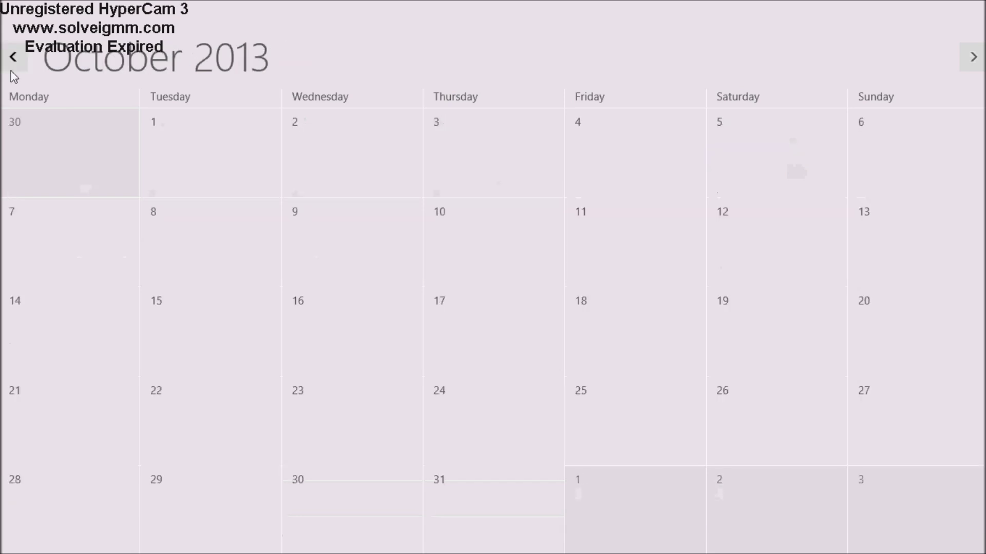
{"action": "left_click", "coordinate": [12, 71]}
{"action": "left_click", "coordinate": [12, 71]}
{"action": "left_click", "coordinate": [12, 70]}
{"action": "left_click", "coordinate": [12, 71]}
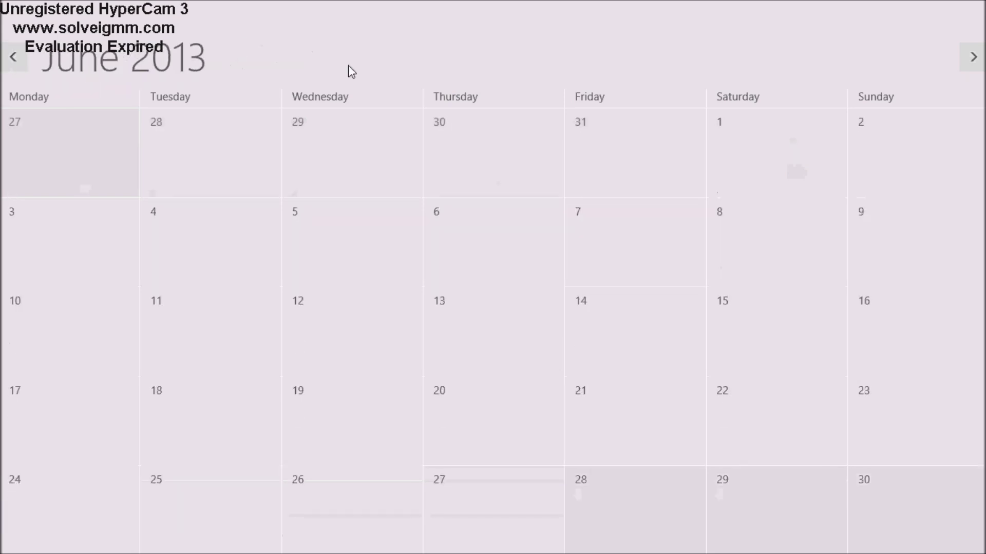
{"action": "left_click", "coordinate": [973, 56]}
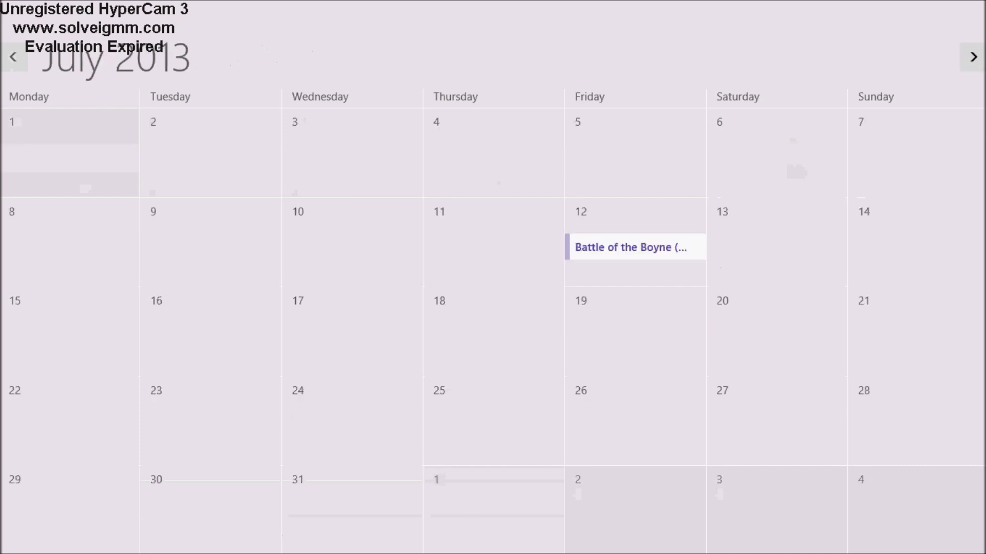
{"action": "left_click", "coordinate": [973, 56]}
{"action": "left_click", "coordinate": [973, 57]}
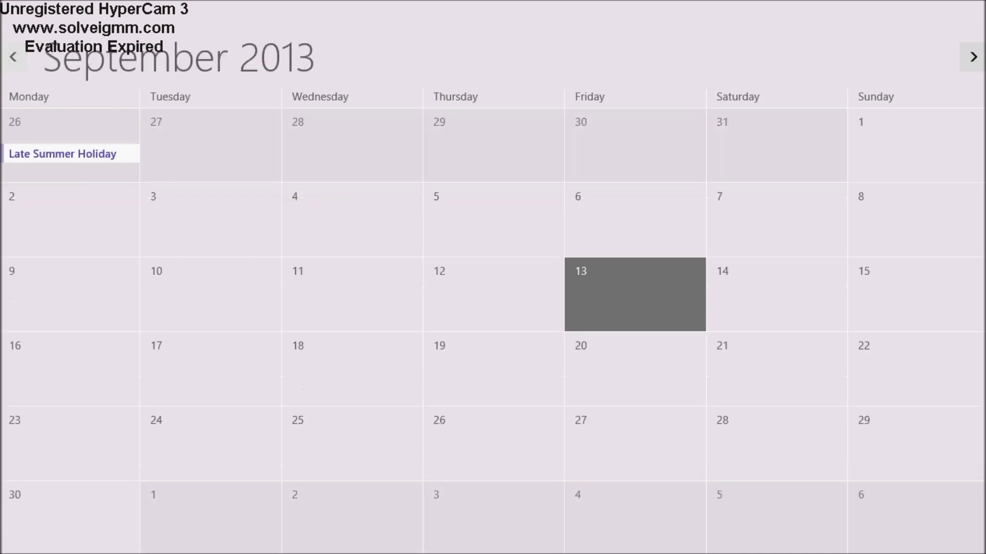